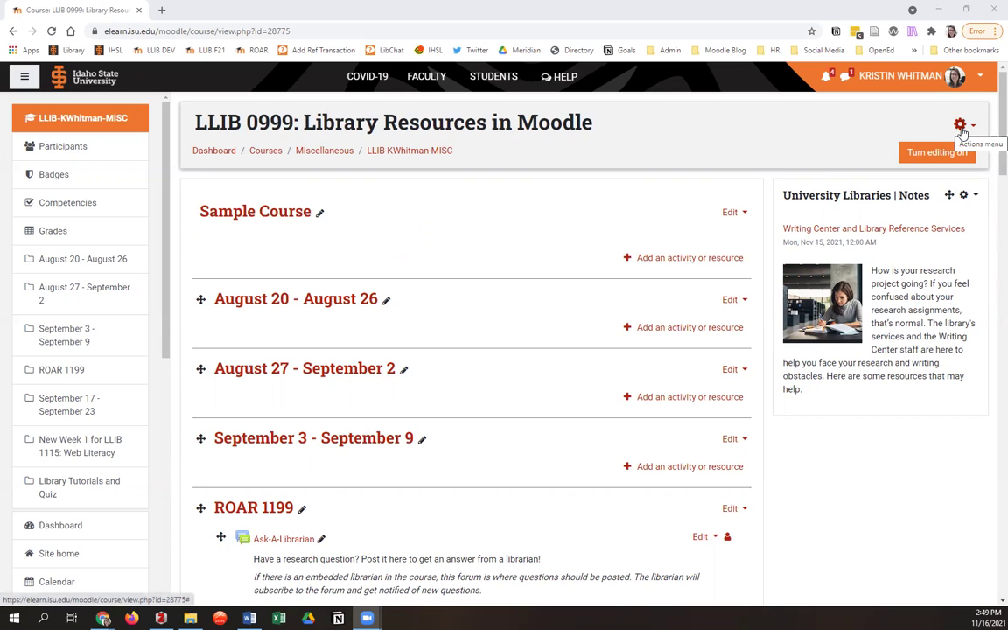
- Upload the backup file ResearchPath Badges Moodle Content.mbz to the course's restore page
click(960, 126)
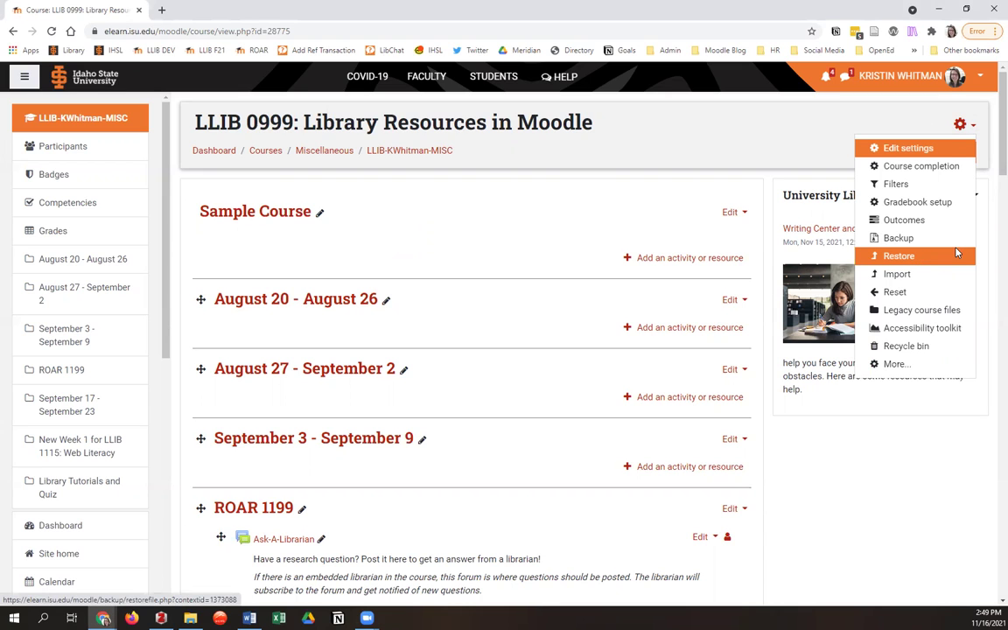
click(892, 259)
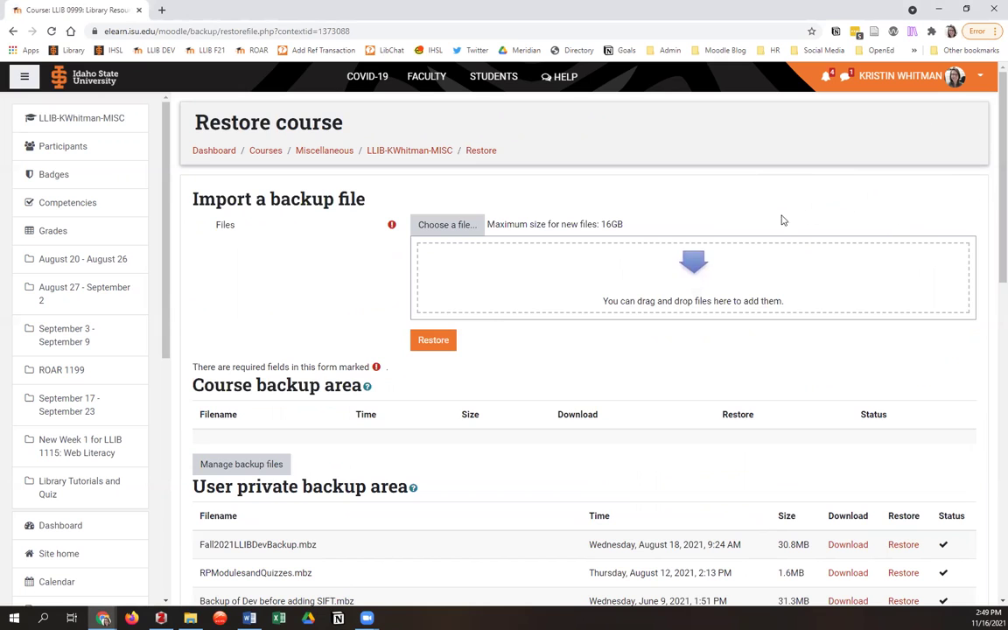
click(440, 229)
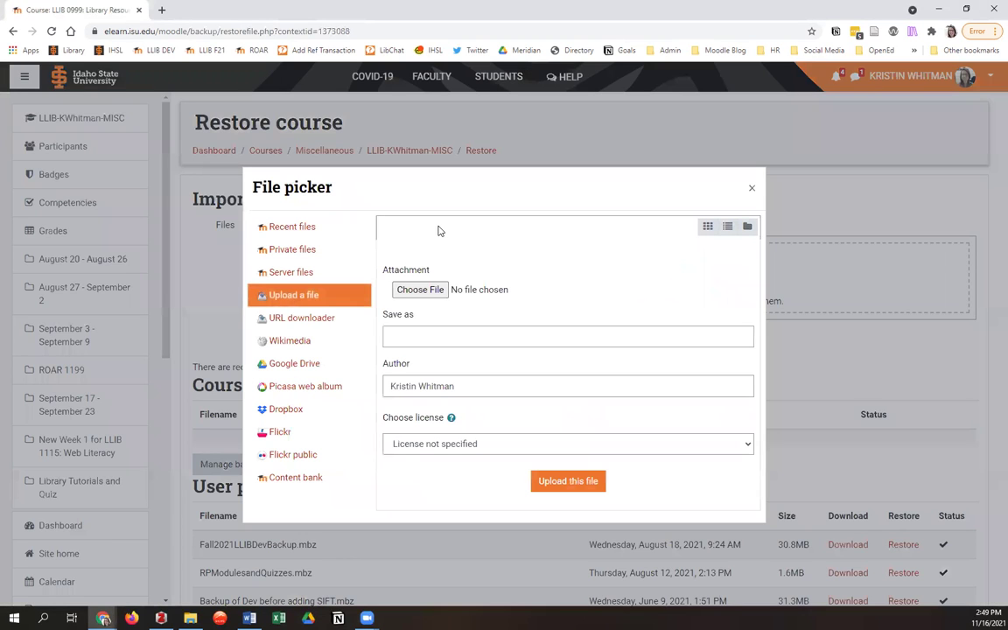
click(438, 292)
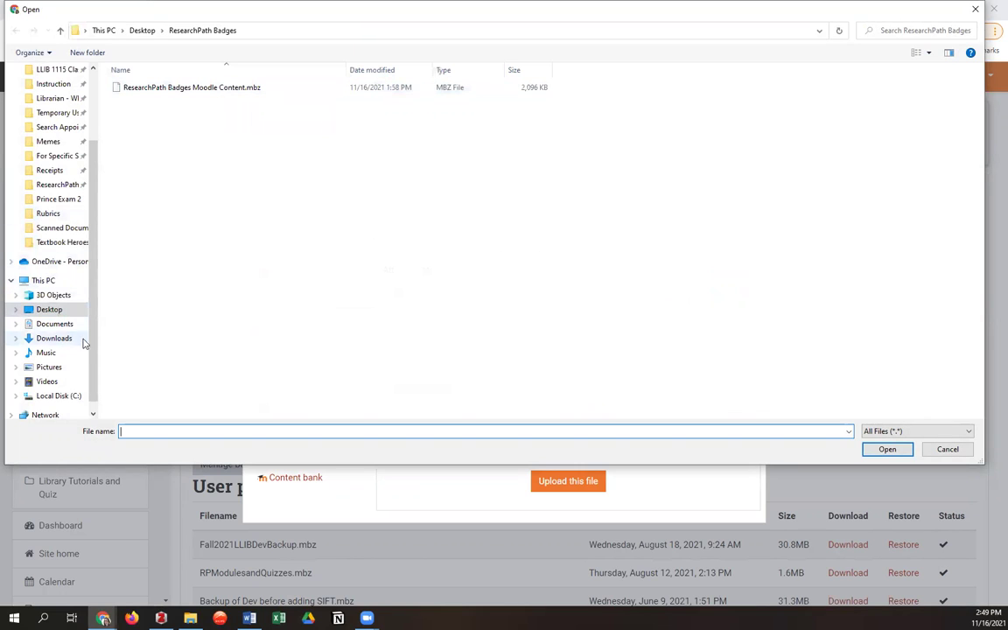
click(216, 91)
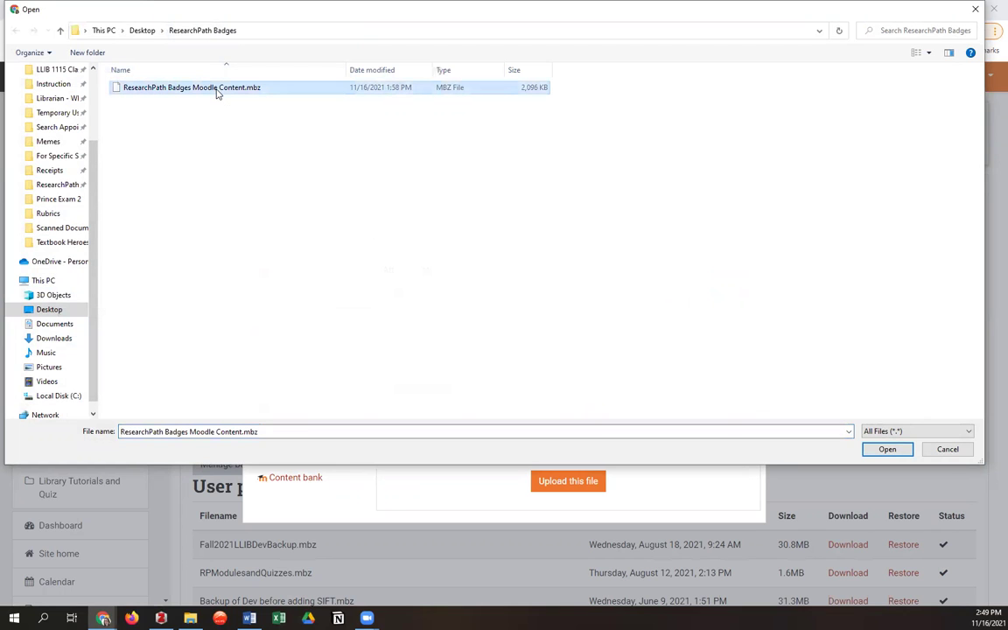
click(903, 450)
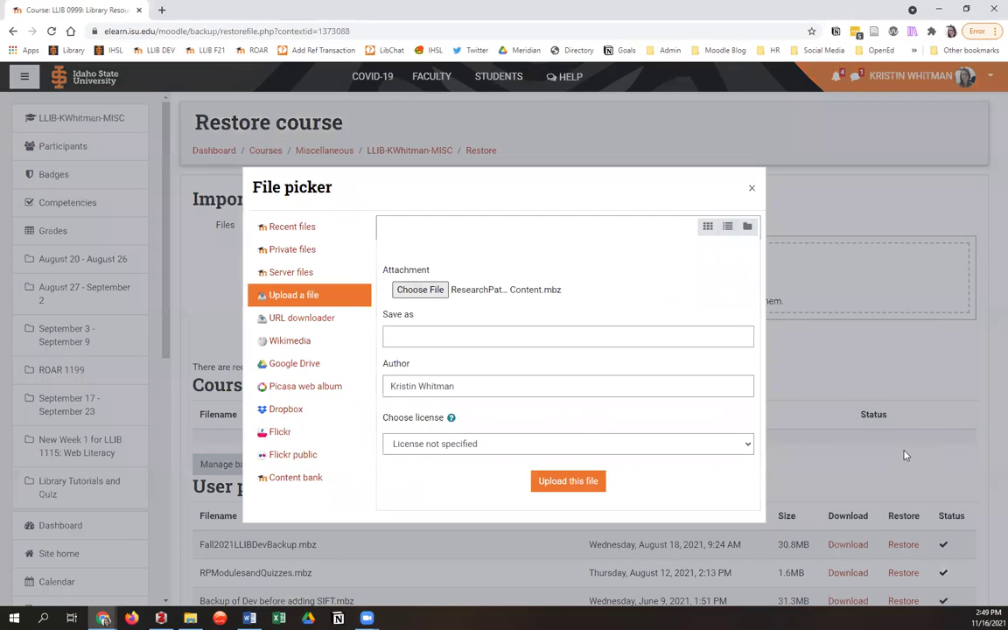
click(566, 484)
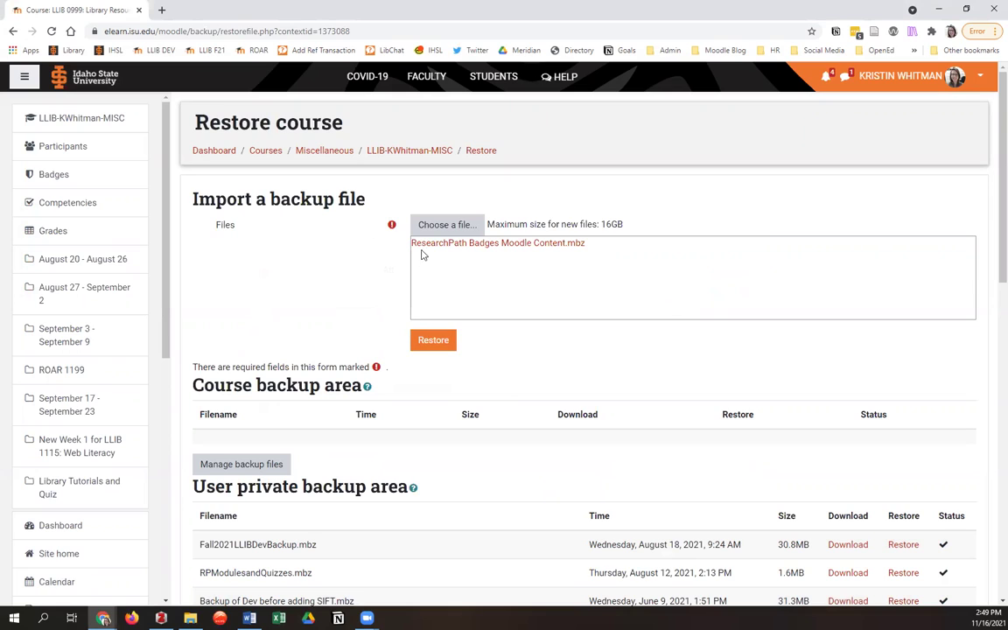
- Start restoring the uploaded backup, accept its details and choose to merge it into this course
click(442, 348)
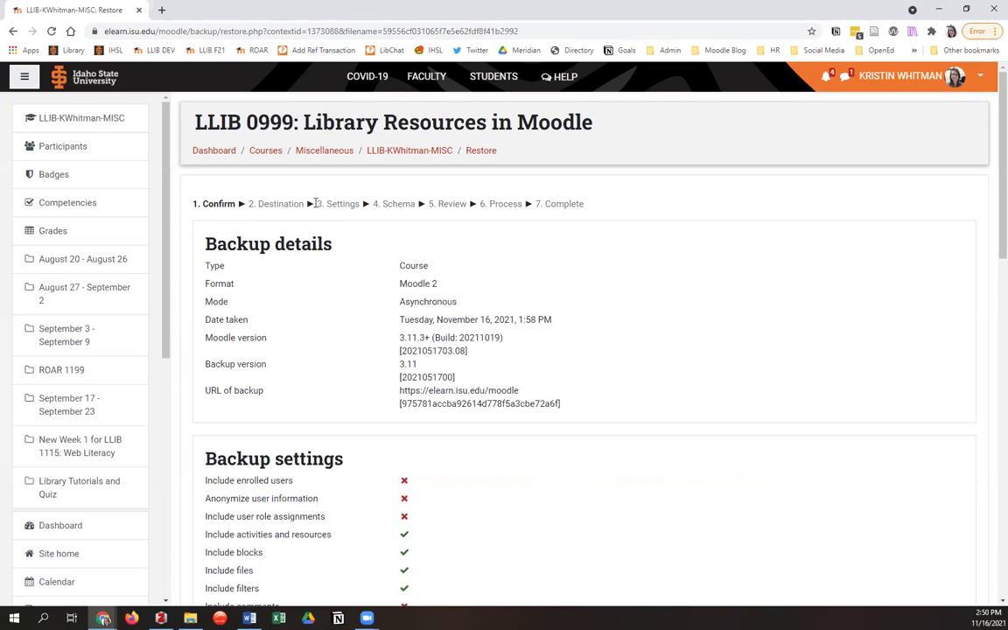
scroll(648, 273, down, 3)
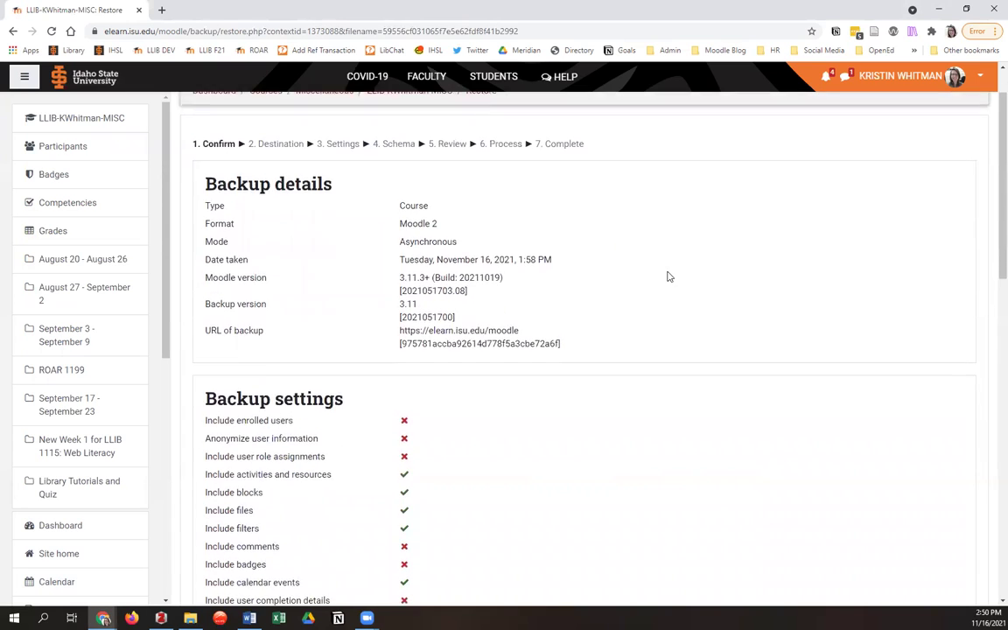
scroll(663, 254, down, 3)
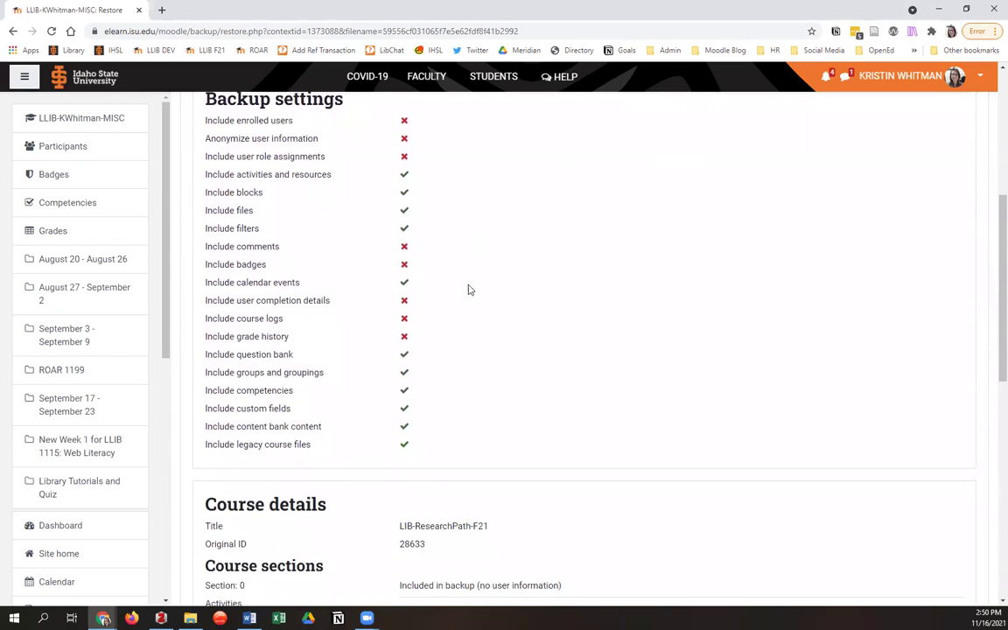
scroll(477, 289, down, 2)
scroll(489, 283, down, 5)
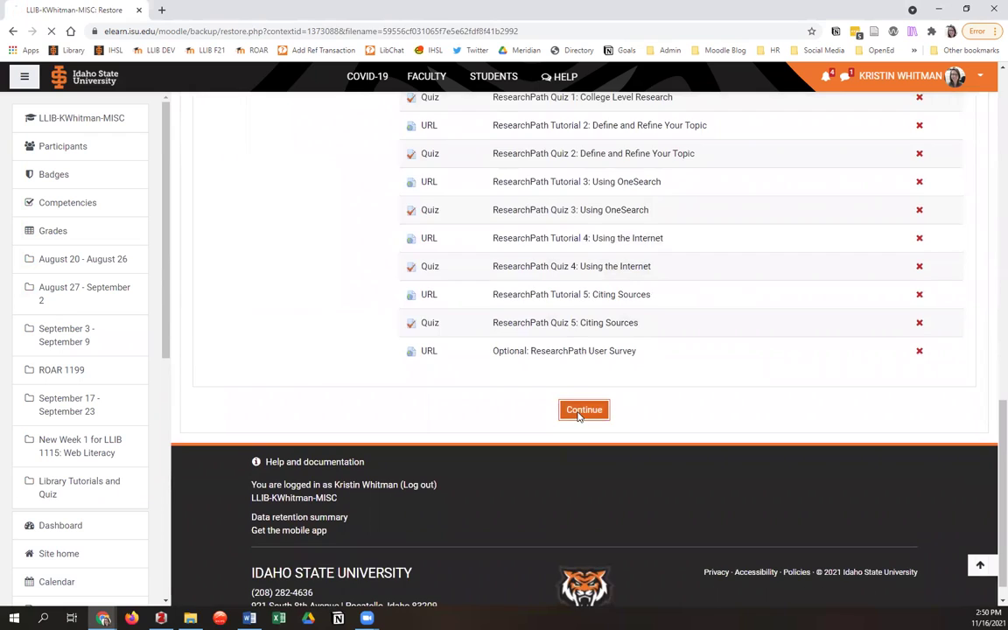
click(584, 410)
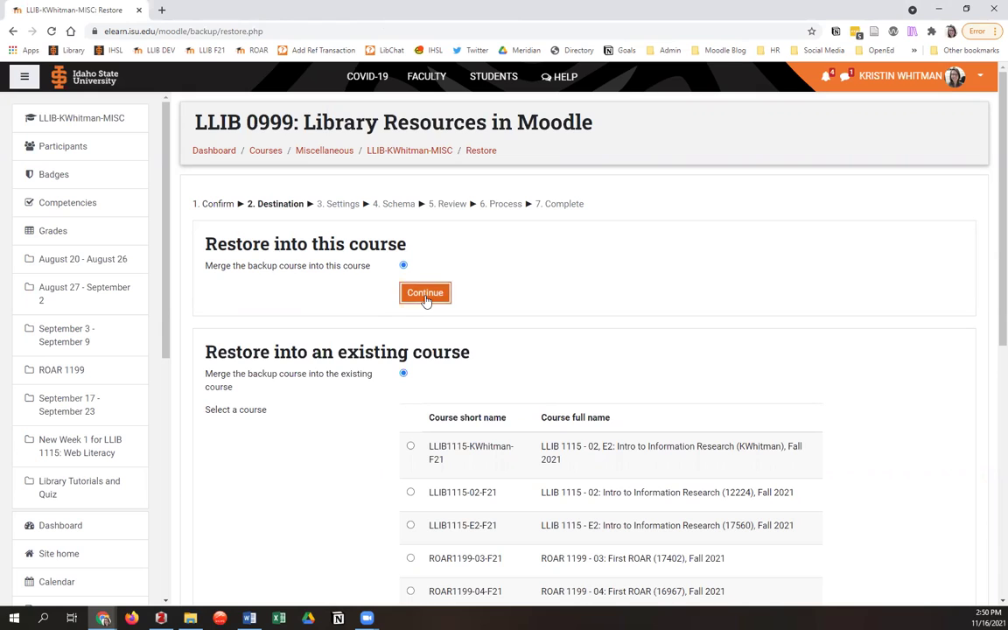
click(425, 295)
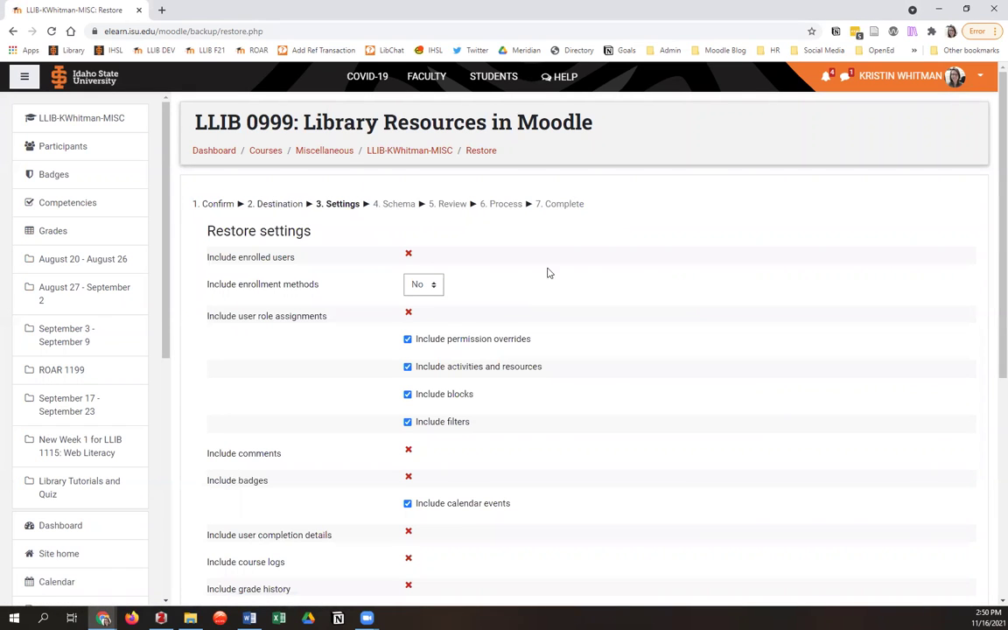
- Accept the default restore settings, with enrollment methods left at No, and proceed to the schema stage
scroll(716, 266, down, 1)
scroll(715, 266, down, 2)
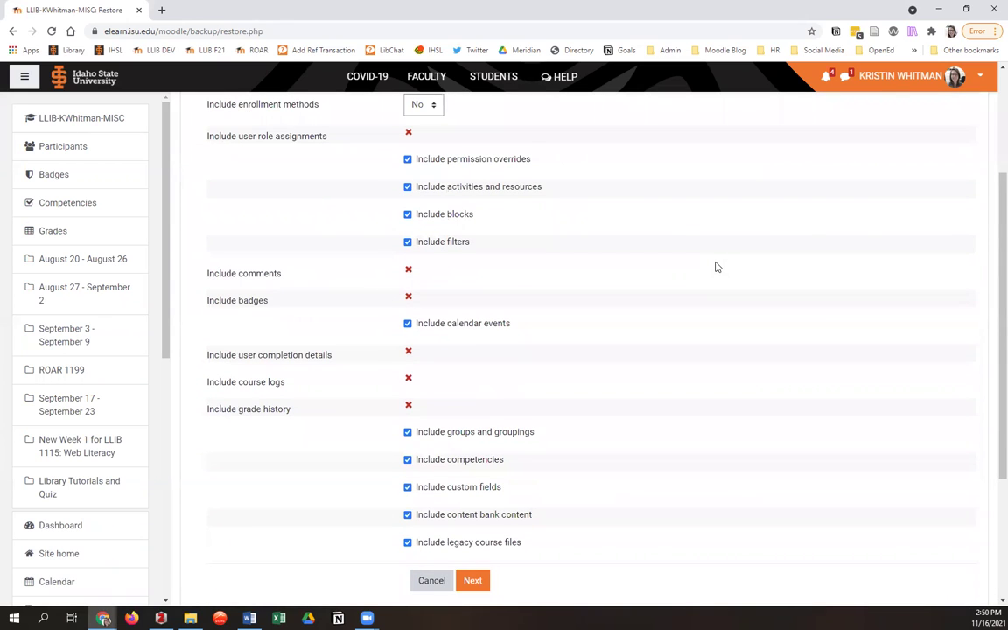
scroll(715, 266, down, 2)
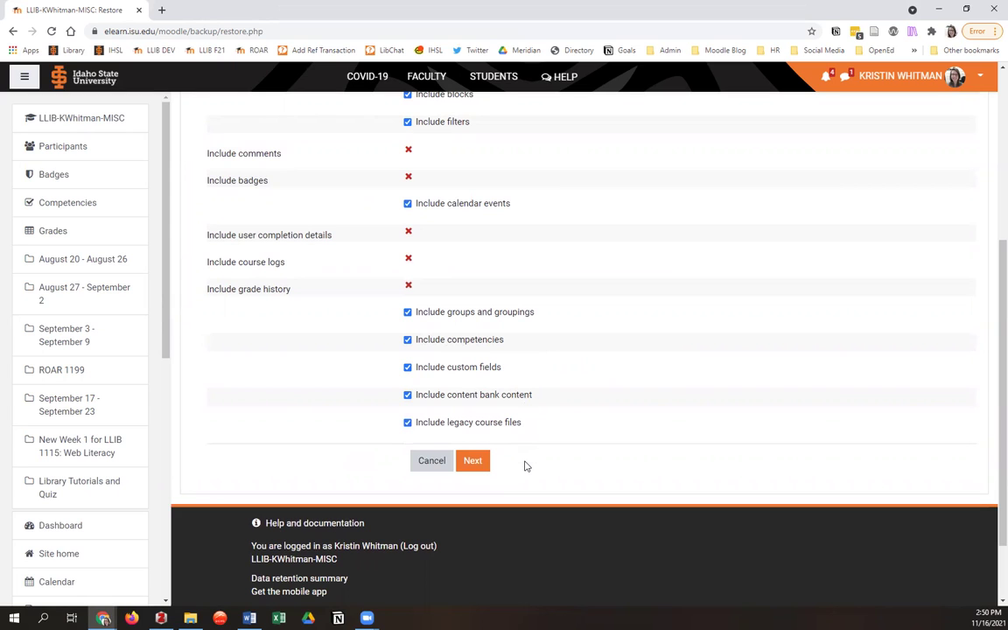
click(473, 462)
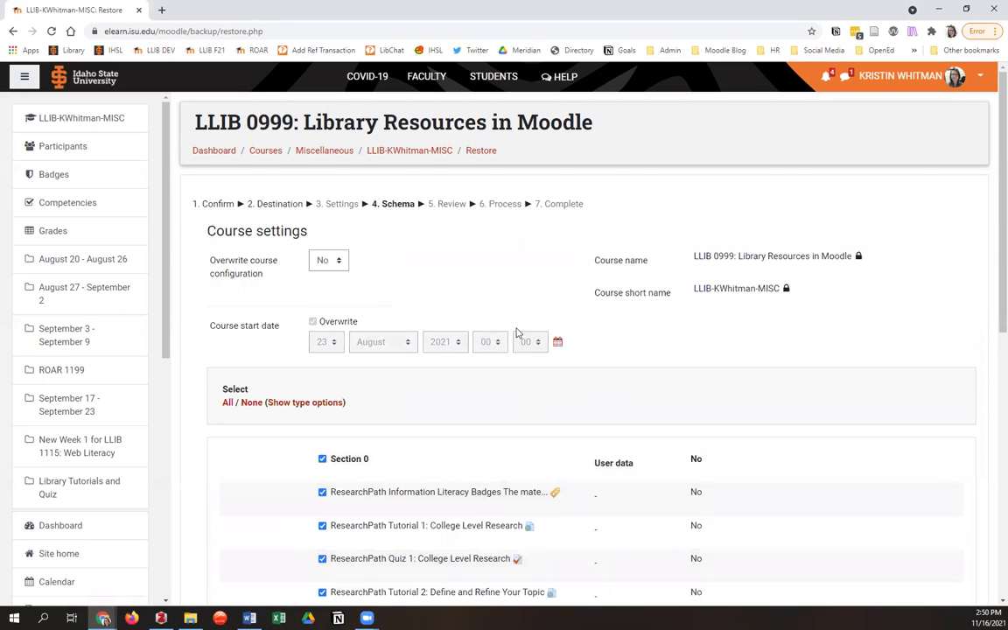
- Keep all Section 0 items selected for the restore, including the optional ResearchPath User Survey, and proceed to the review
scroll(418, 267, down, 1)
scroll(417, 266, down, 5)
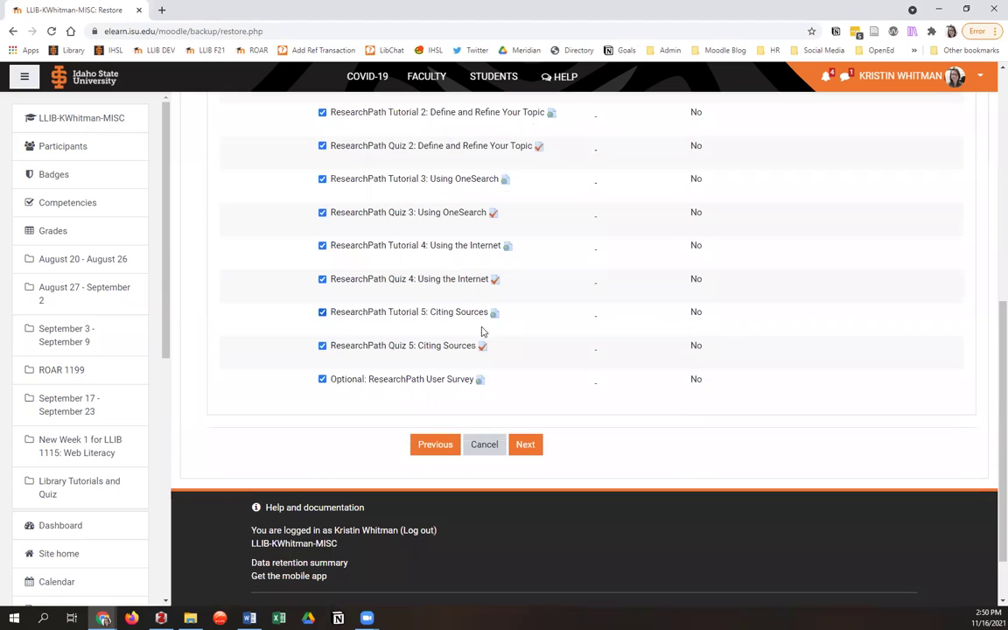
click(322, 380)
click(322, 379)
click(525, 445)
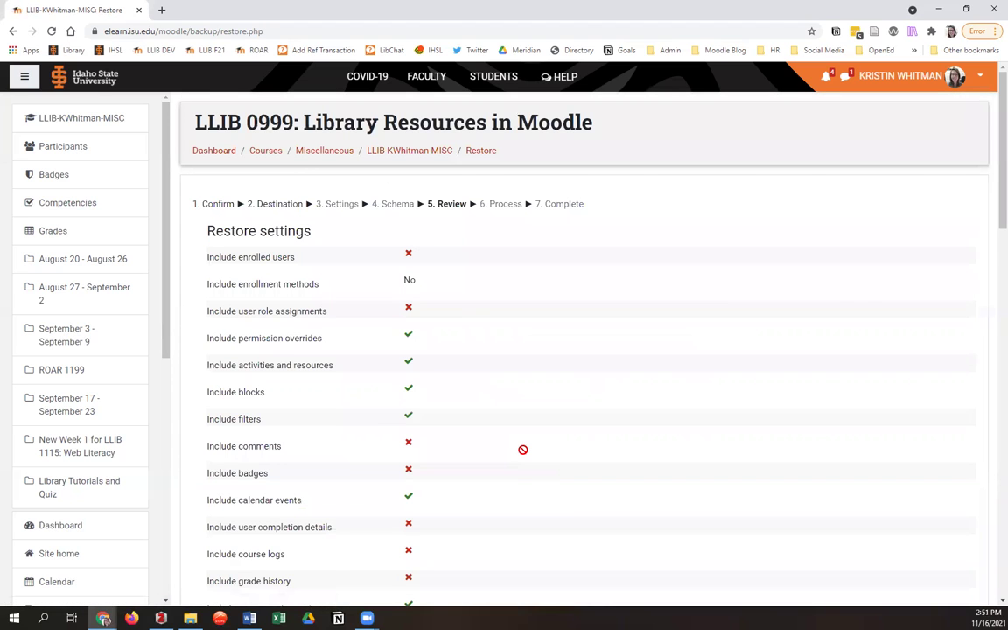
- Perform the restore from the review stage and return to the course
scroll(551, 397, down, 5)
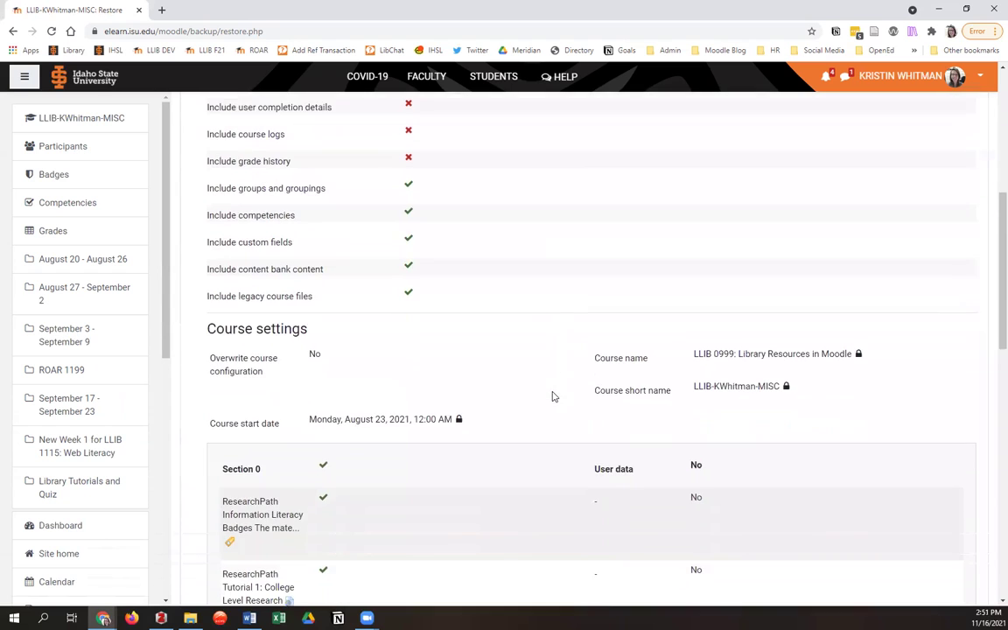
scroll(553, 396, down, 12)
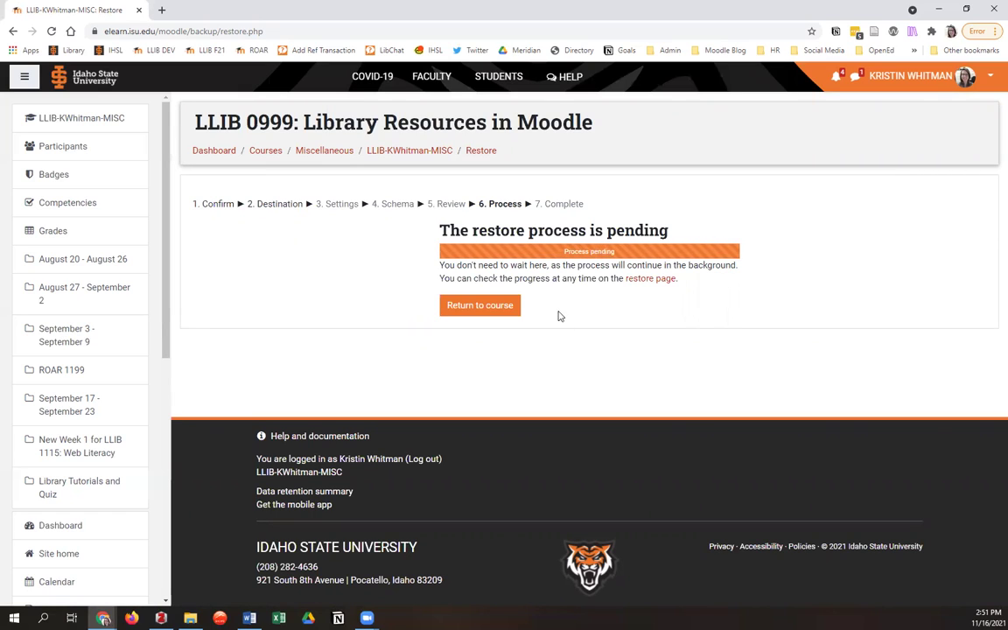
click(491, 305)
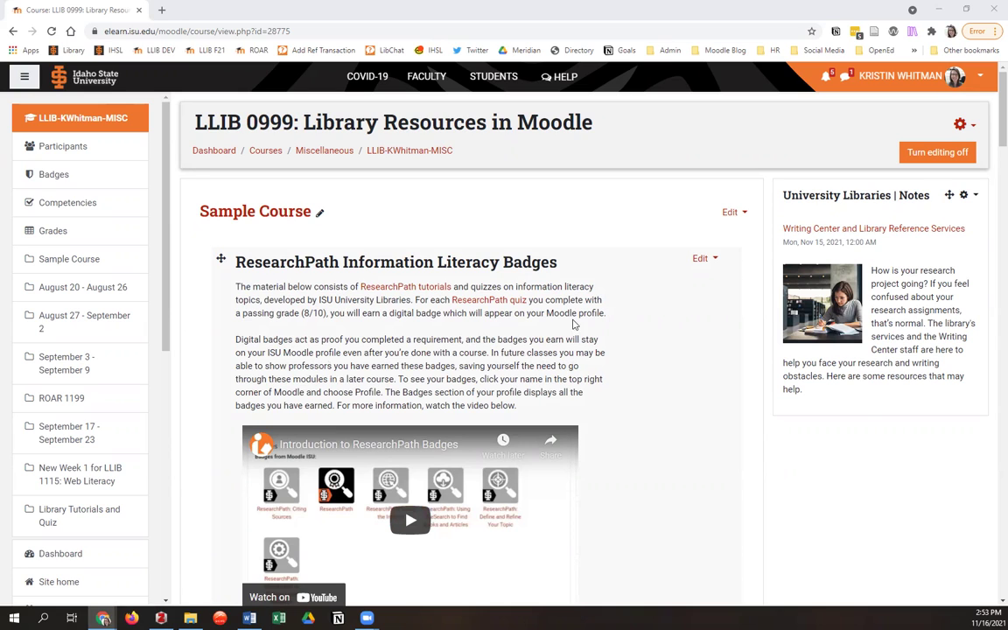
- Examine the ResearchPath Information Literacy Badges label's text in its settings, then leave without saving
click(700, 259)
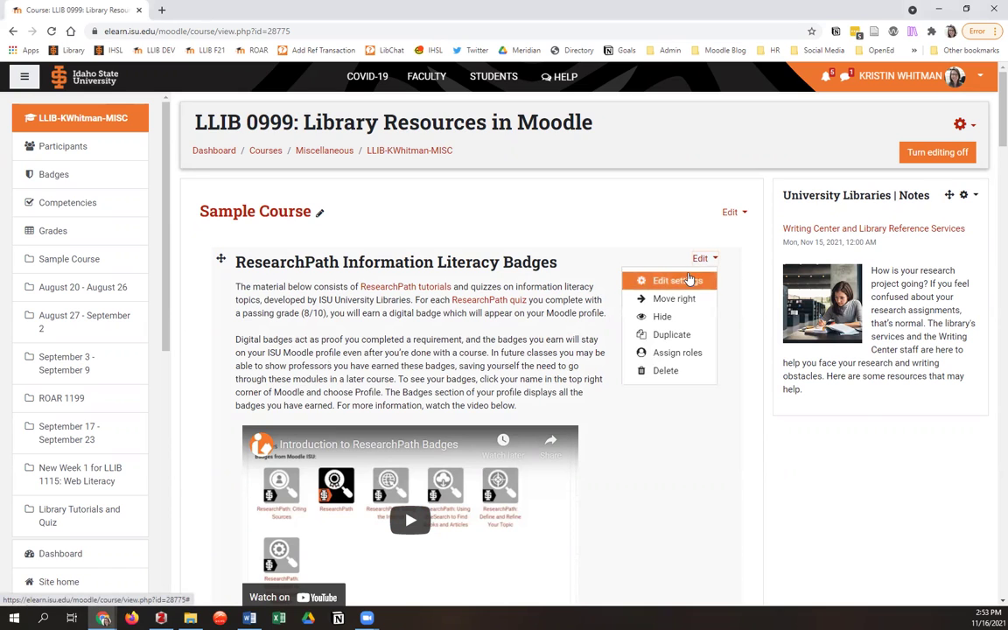
click(686, 281)
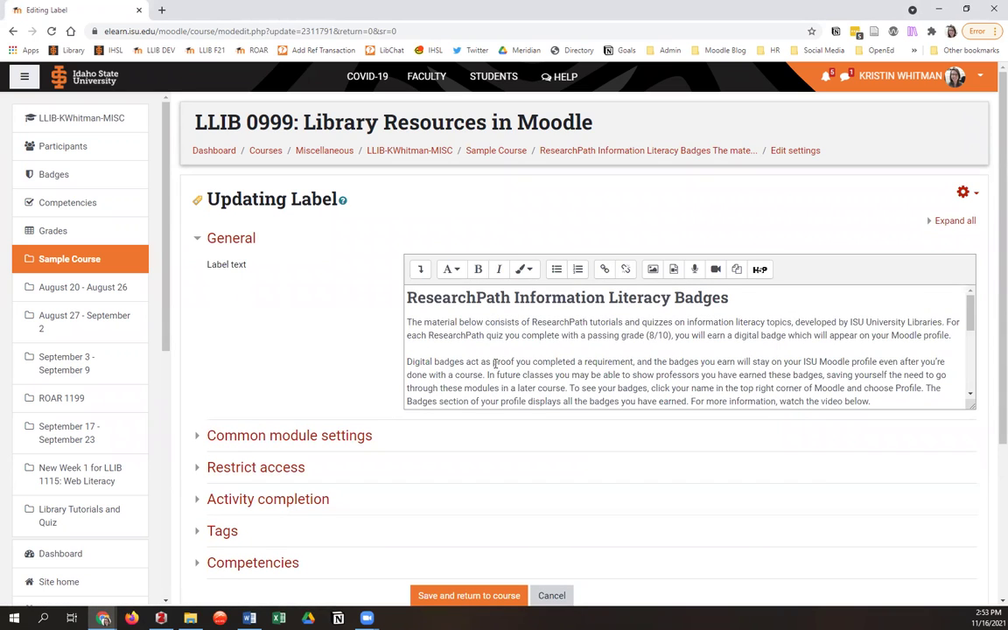
scroll(498, 368, down, 3)
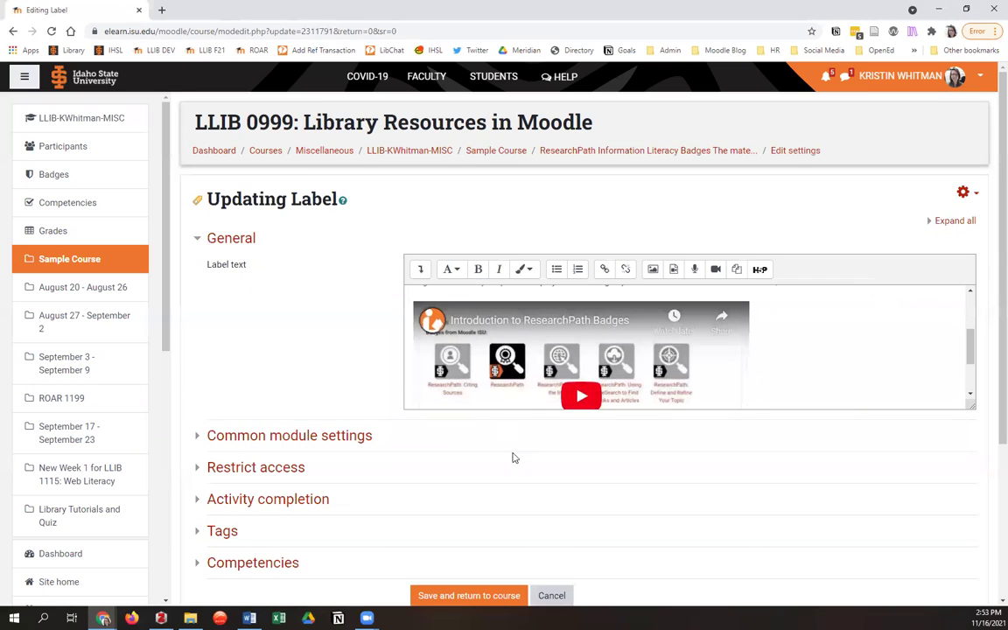
click(550, 598)
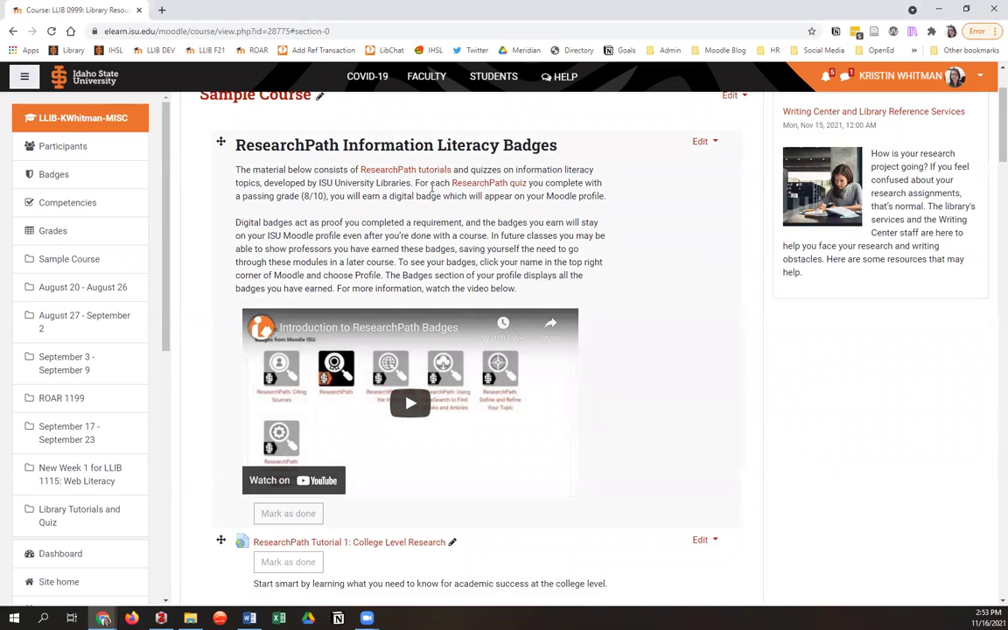
- Open the settings of ResearchPath Quiz 1: College Level Research and examine its timing options
scroll(556, 184, down, 1)
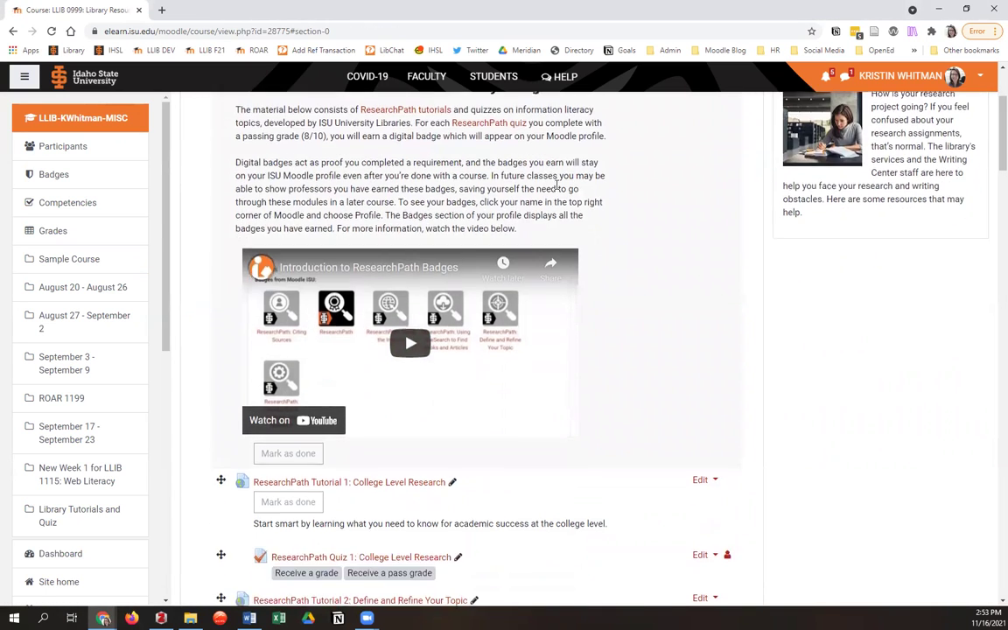
scroll(554, 184, down, 4)
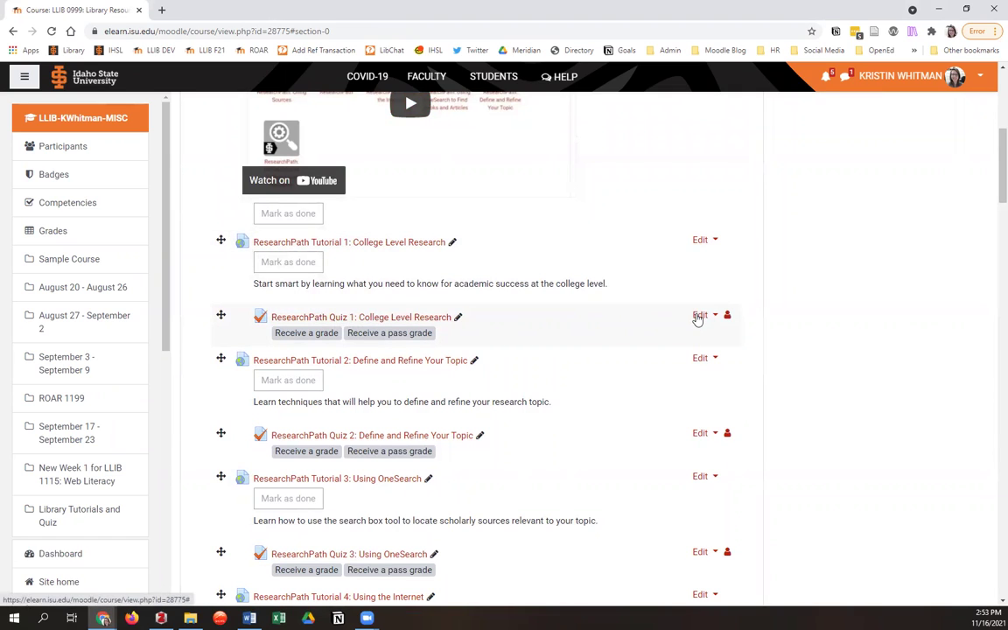
click(699, 317)
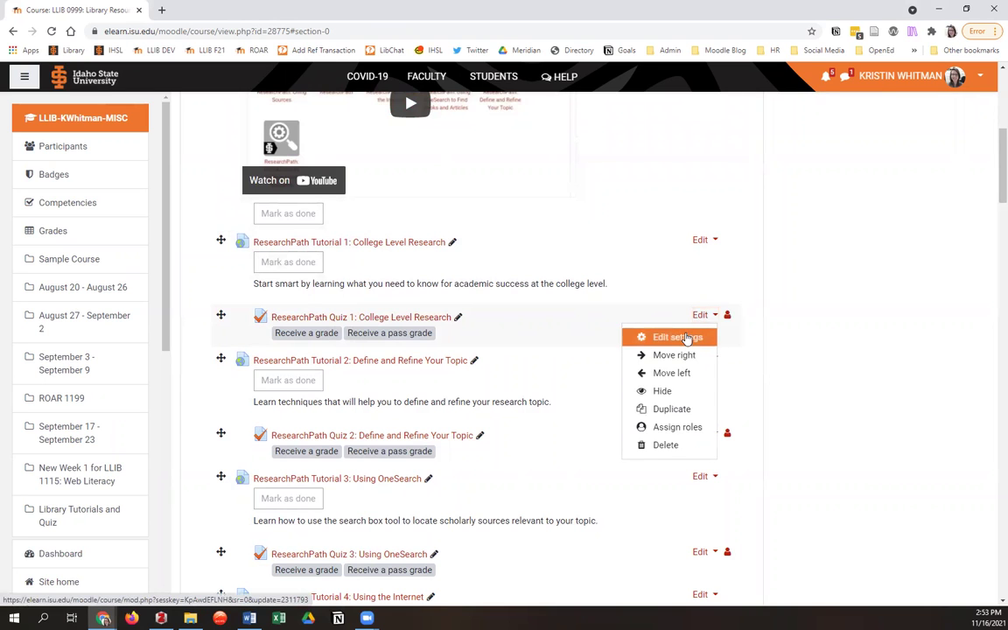
click(691, 335)
scroll(272, 400, down, 2)
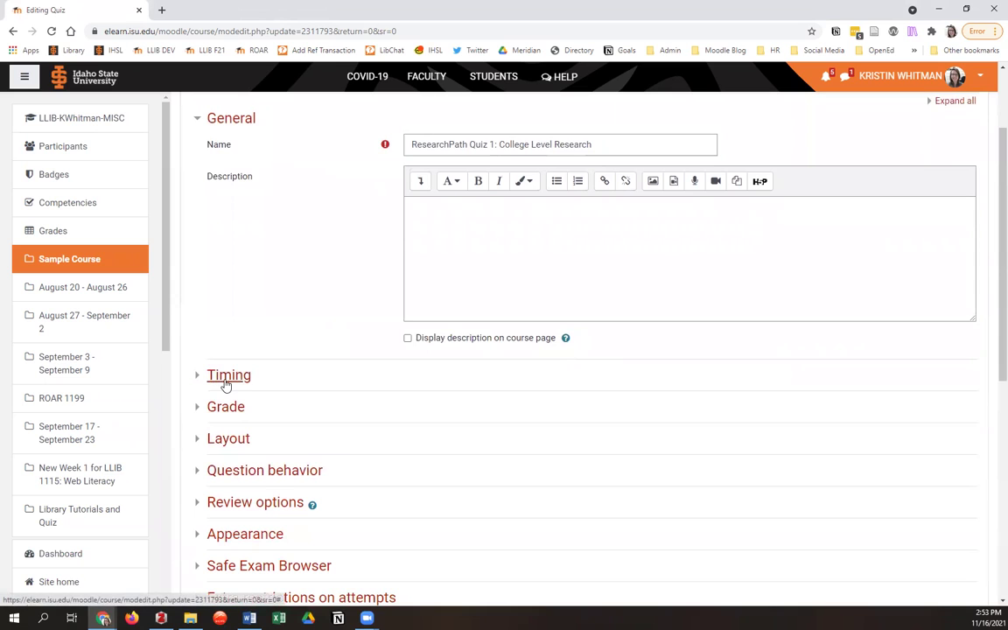
click(225, 377)
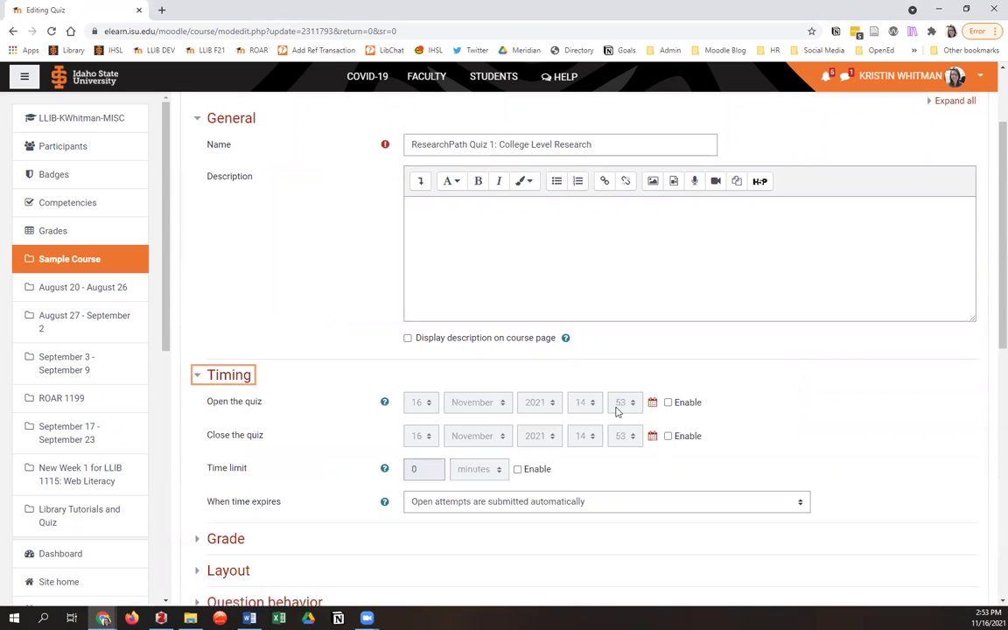
click(234, 383)
- Examine the quiz's activity completion and competencies settings, collapsing each section again
scroll(308, 328, down, 3)
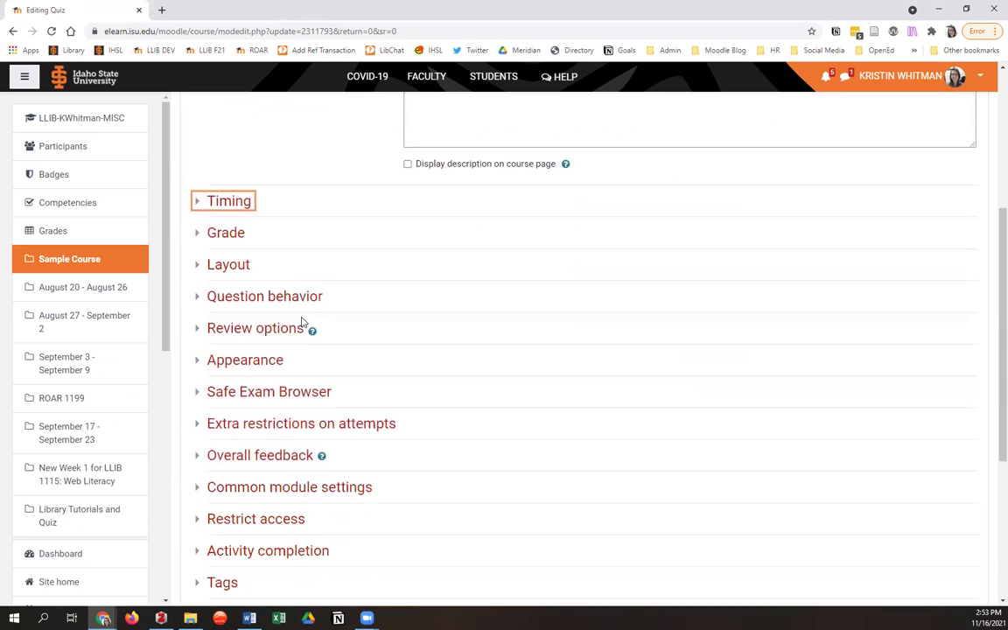
scroll(335, 326, down, 2)
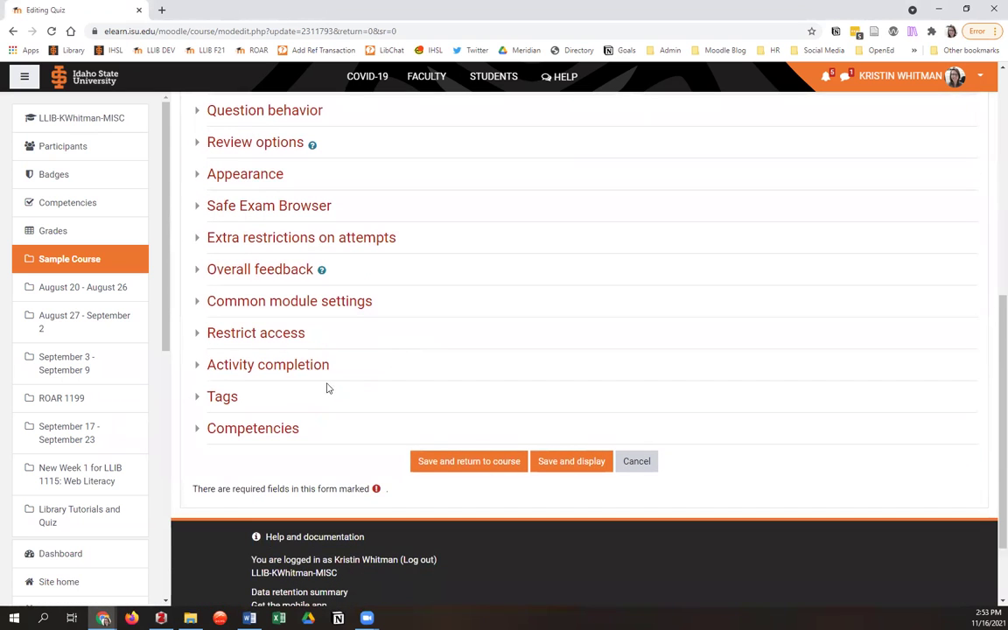
click(298, 369)
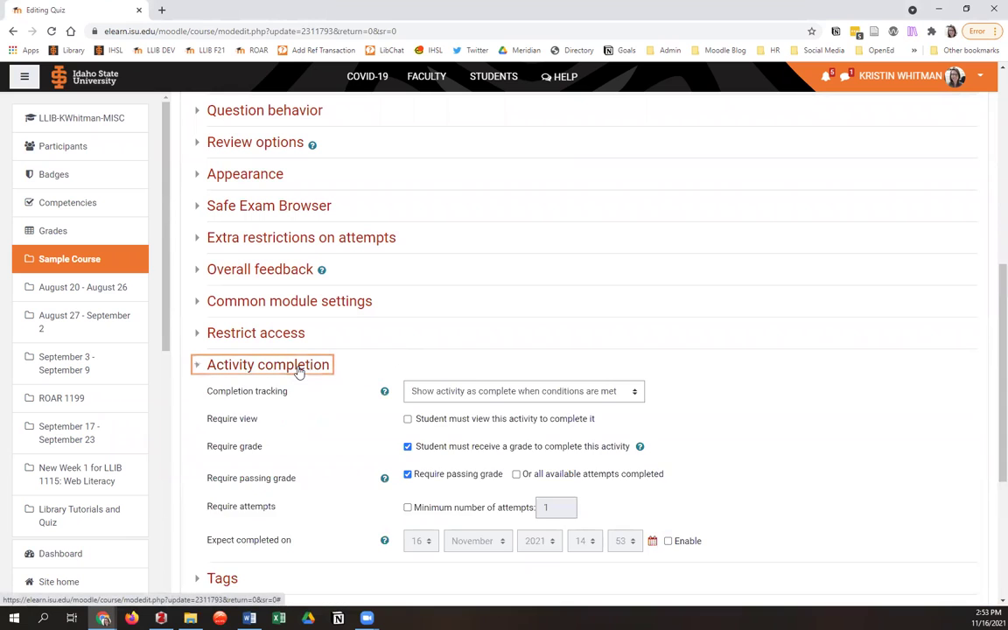
click(299, 371)
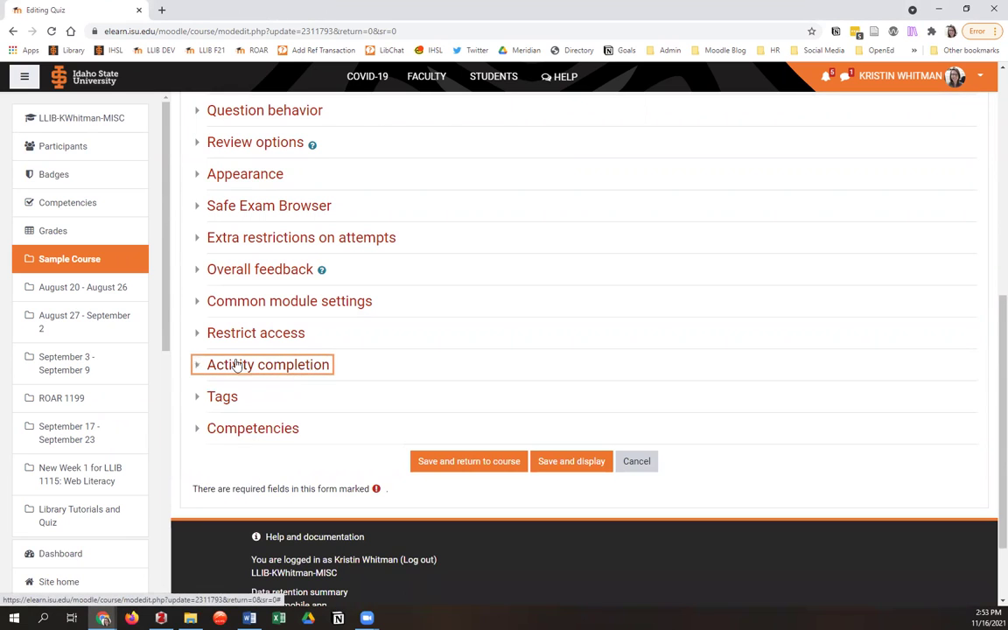
click(235, 428)
click(260, 428)
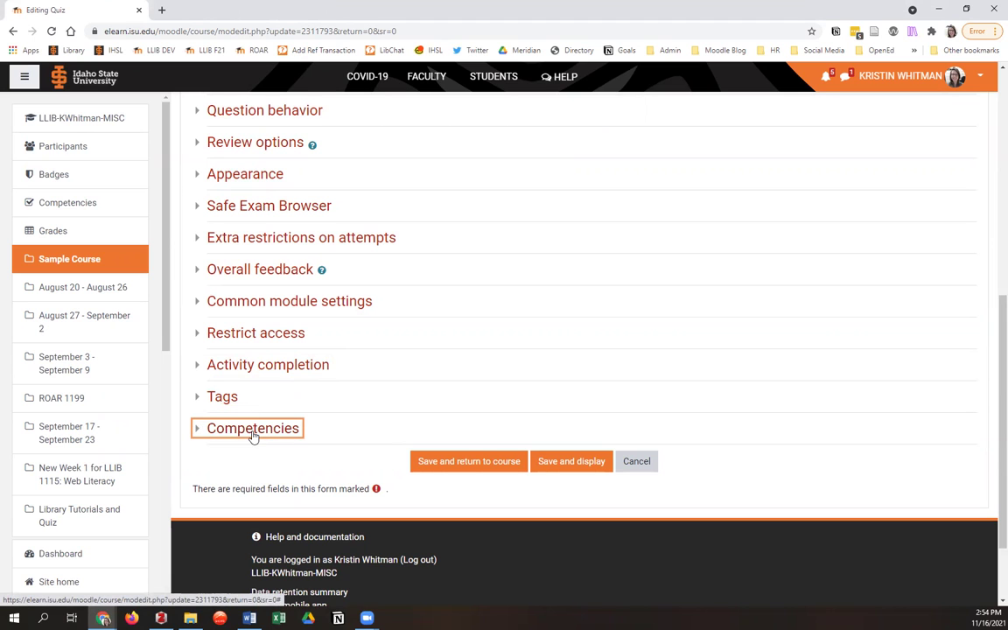
- Leave the quiz settings without saving and examine the edit options available for the Optional: ResearchPath User Survey
click(637, 461)
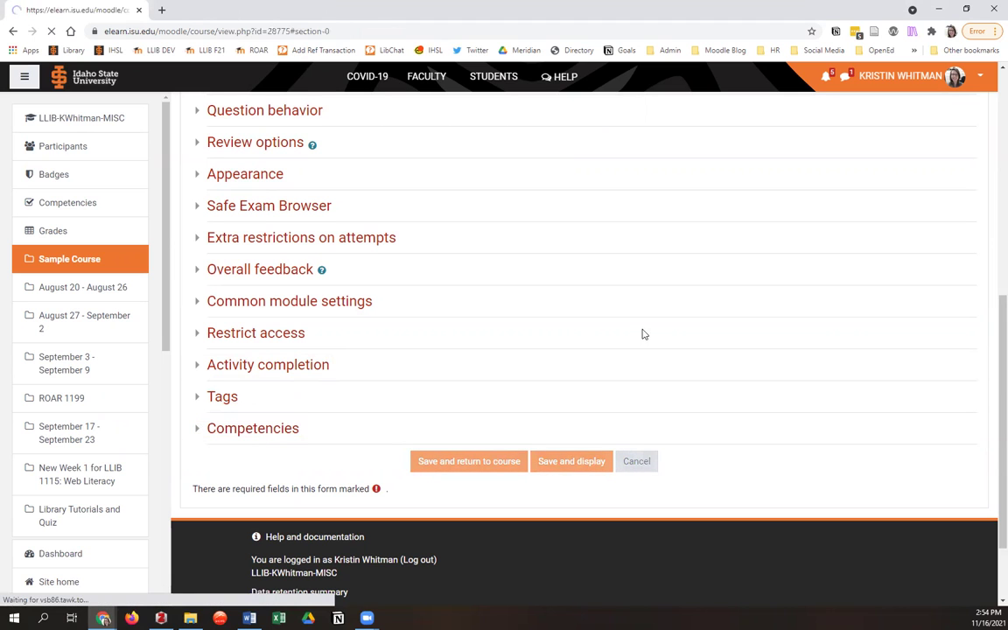
scroll(655, 265, down, 5)
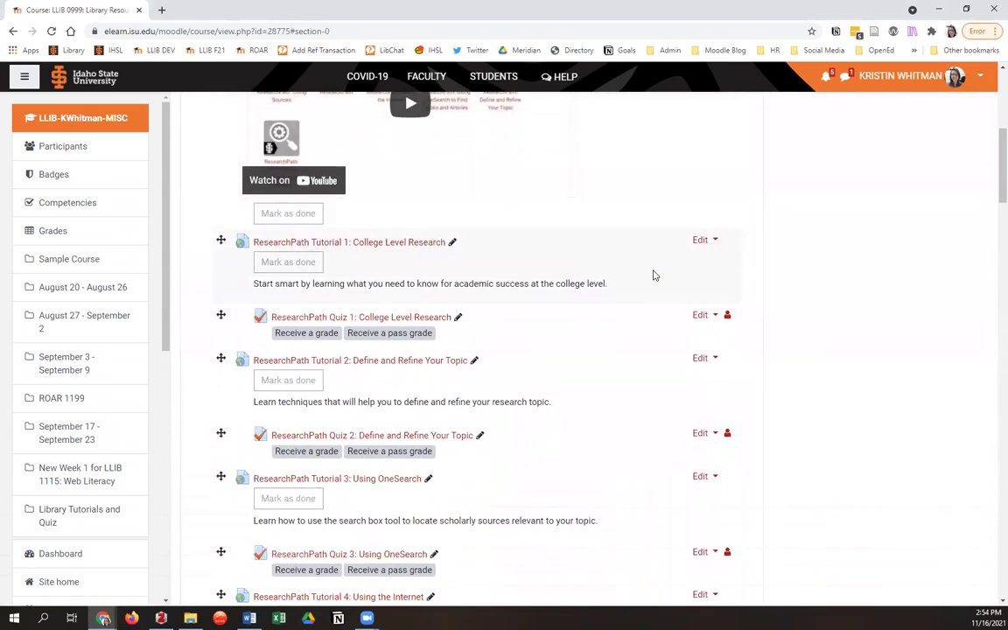
scroll(652, 276, down, 5)
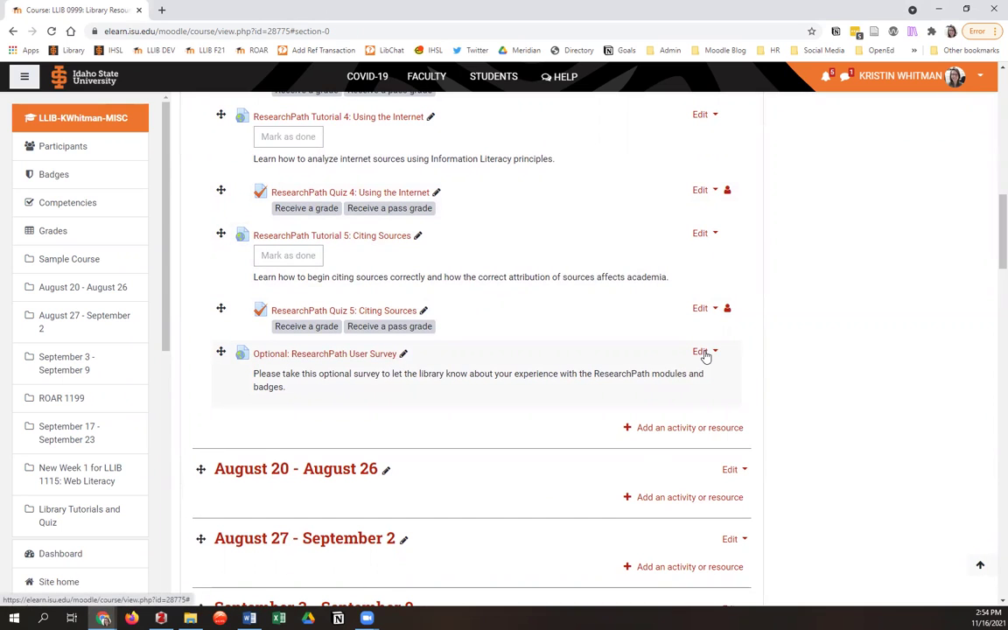
click(702, 353)
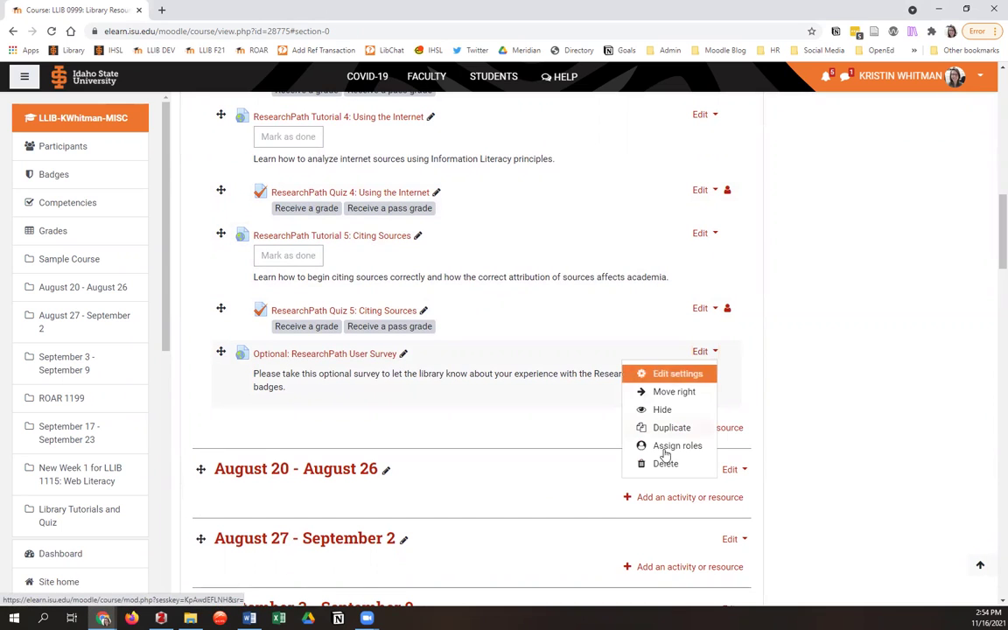
key(Escape)
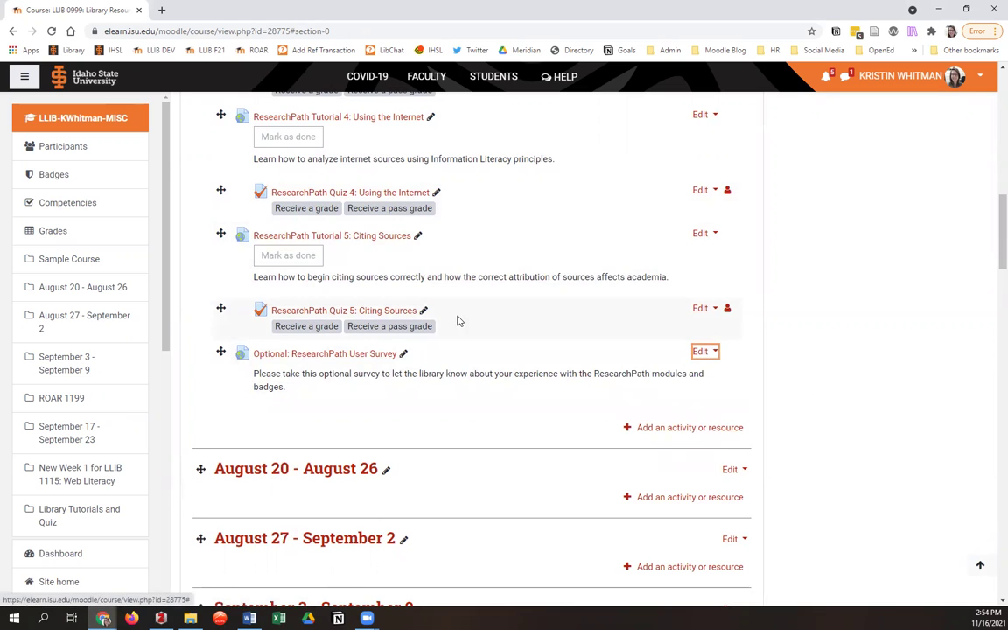
- Examine the possible move destinations for the ResearchPath Information Literacy Badges label, then dismiss the list without choosing one
scroll(259, 334, up, 2)
scroll(259, 334, up, 6)
scroll(512, 287, up, 3)
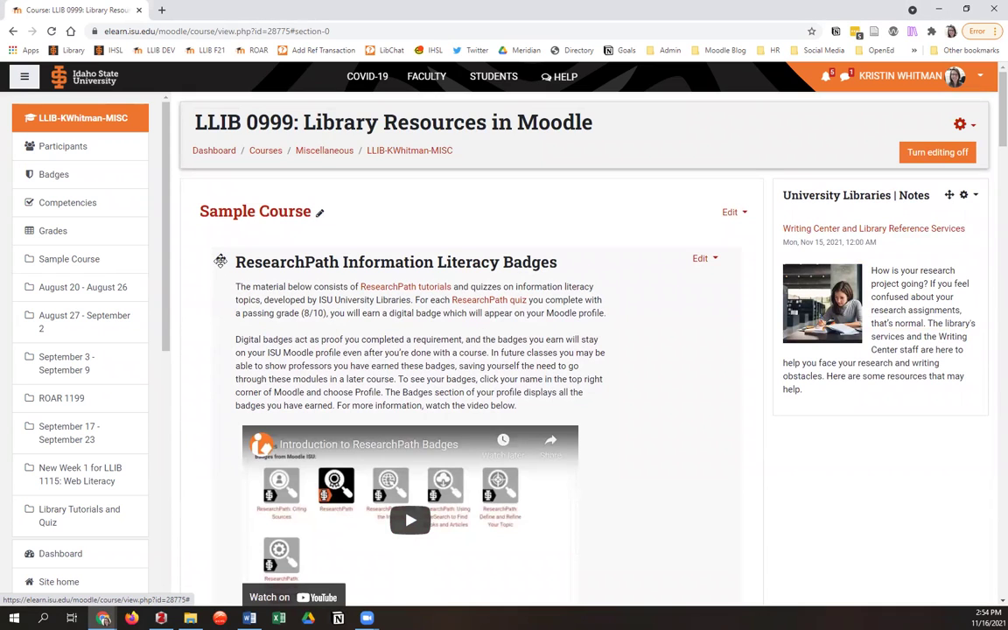
click(219, 259)
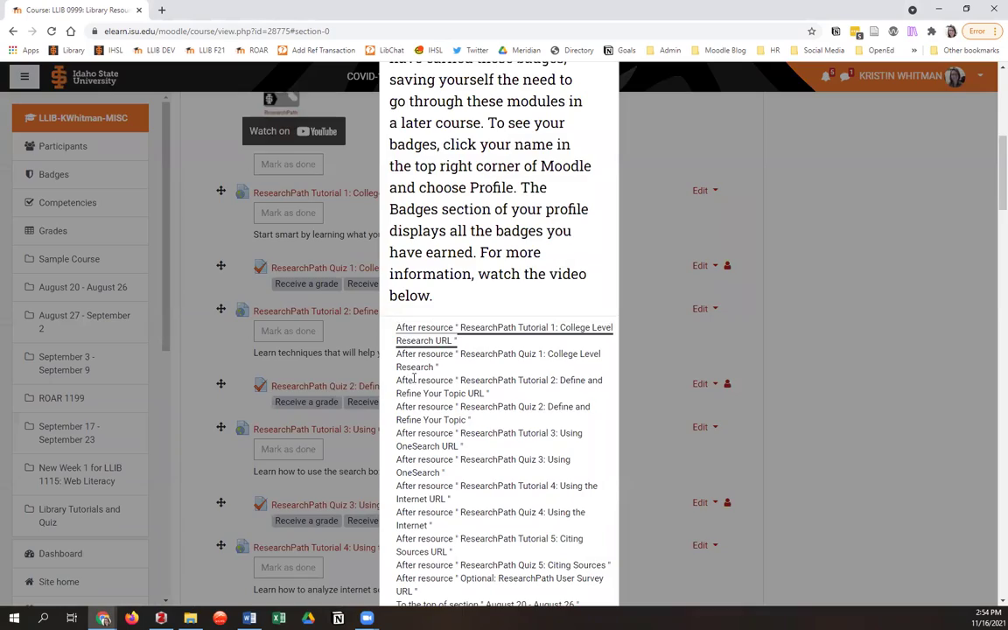
scroll(415, 376, down, 10)
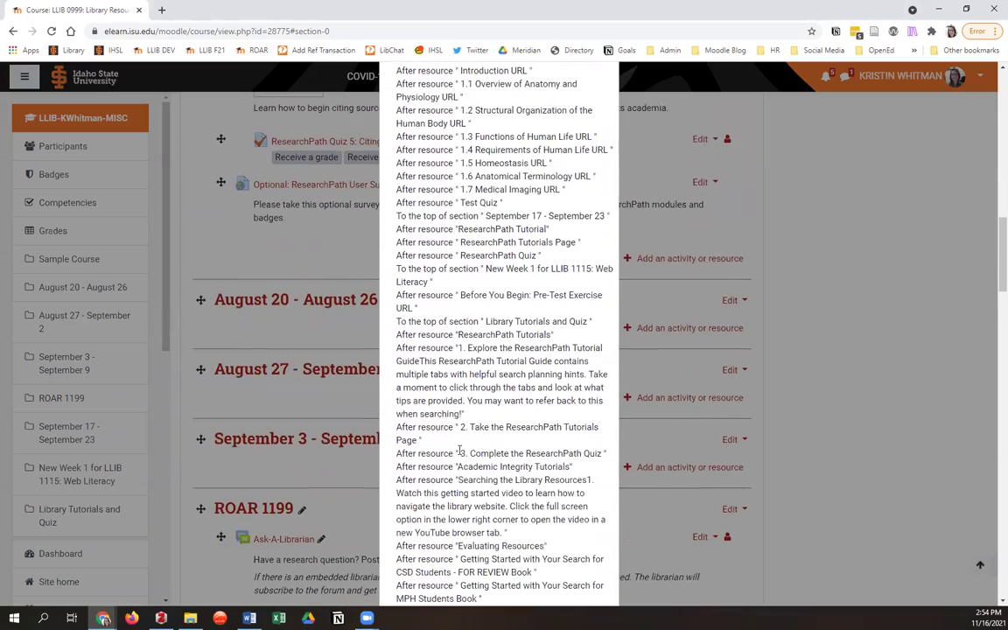
scroll(501, 453, up, 15)
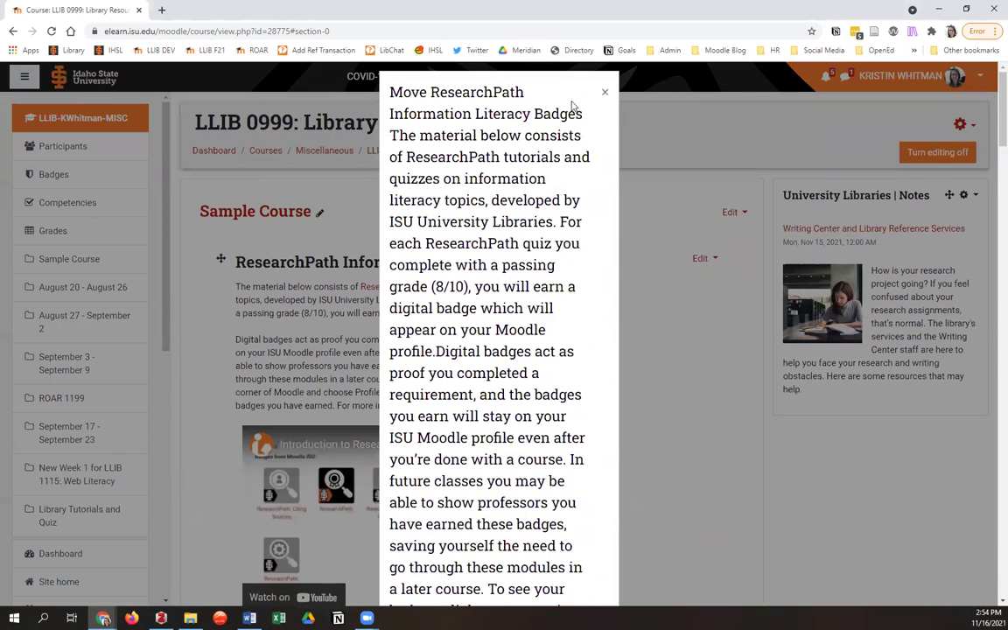
click(604, 93)
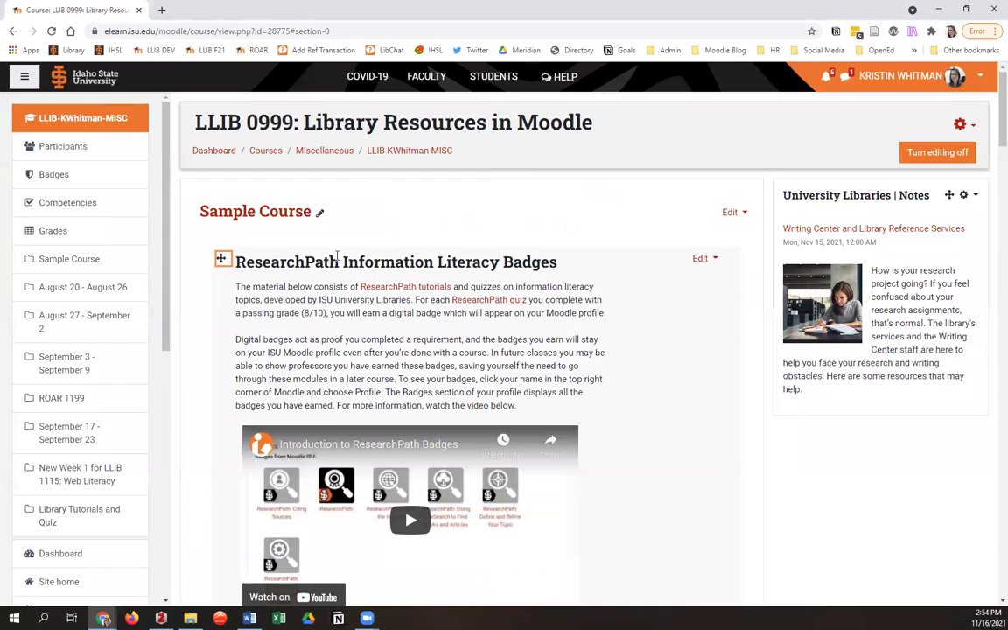